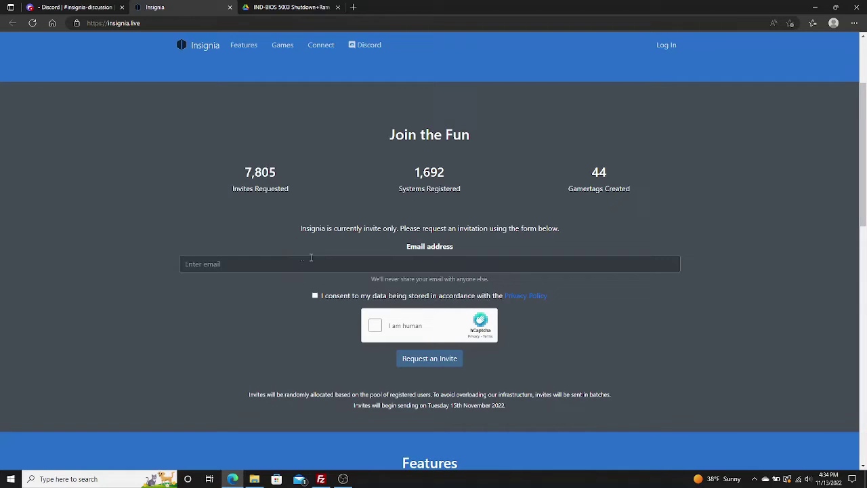
Go to the Insignia Connect page and follow its link to the setup assistant download.
scroll(339, 251, "up", 1)
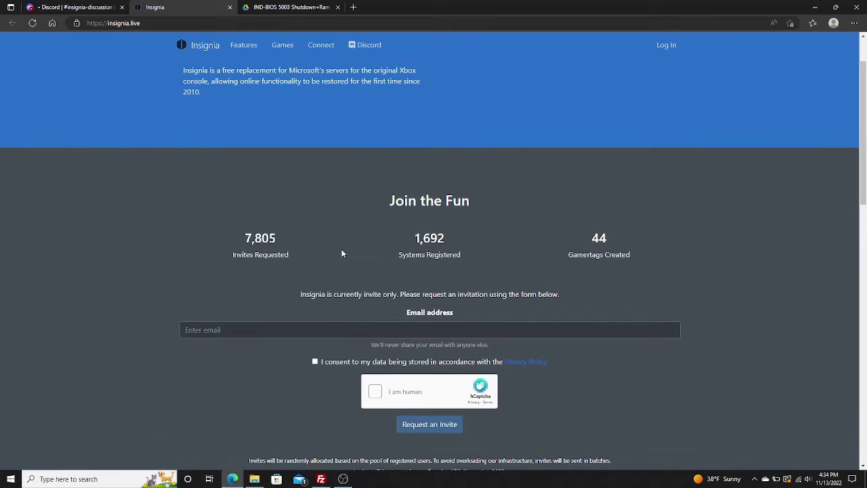
scroll(341, 250, "up", 1)
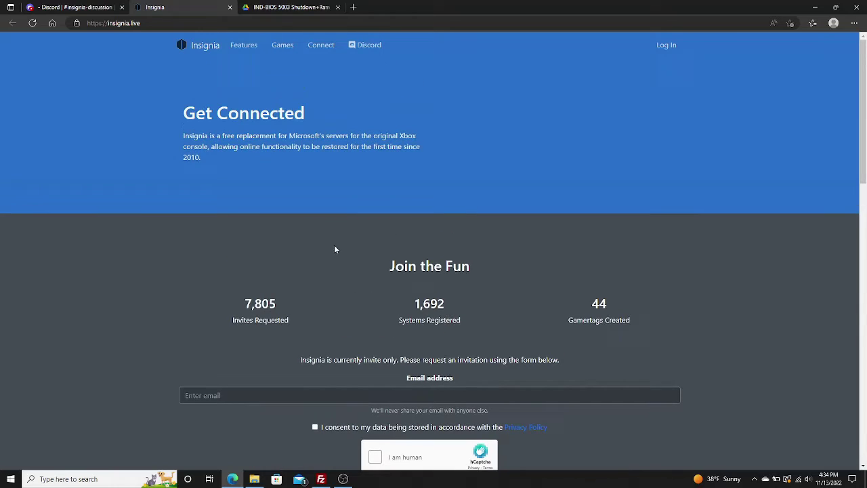
scroll(340, 74, "down", 5)
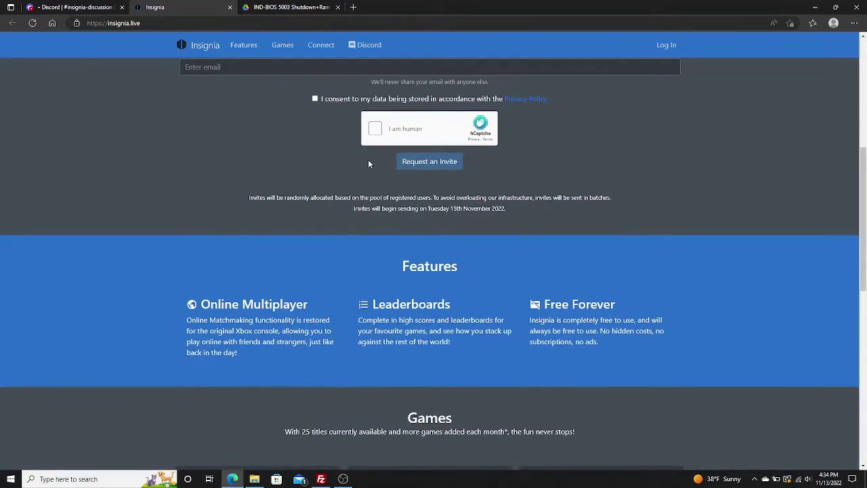
scroll(399, 166, "down", 3)
scroll(417, 170, "down", 5)
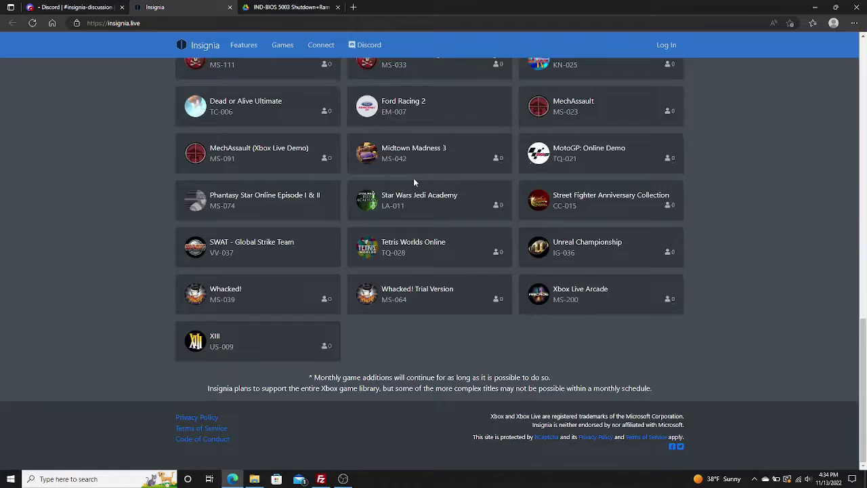
scroll(414, 129, "up", 15)
scroll(304, 159, "down", 2)
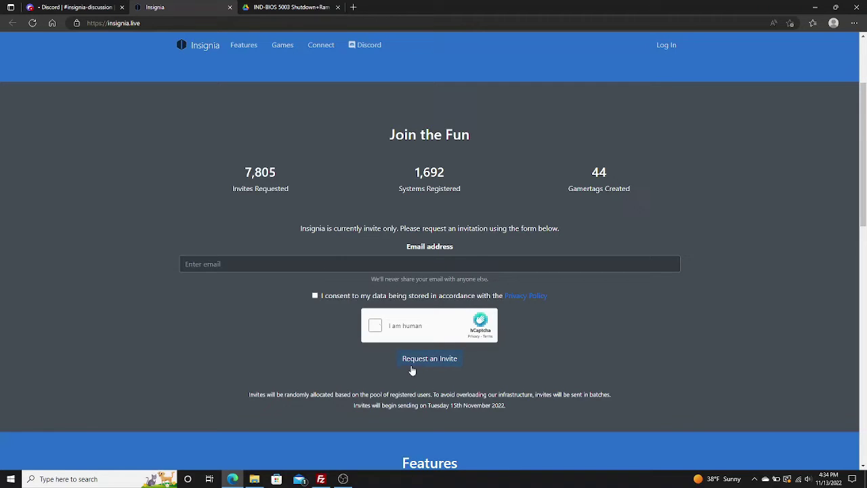
scroll(238, 206, "up", 2)
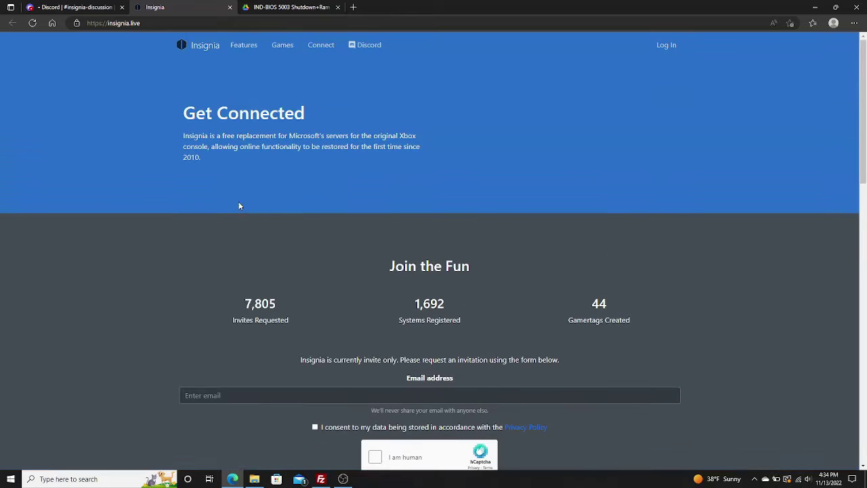
left_click(317, 47)
scroll(427, 149, "down", 7)
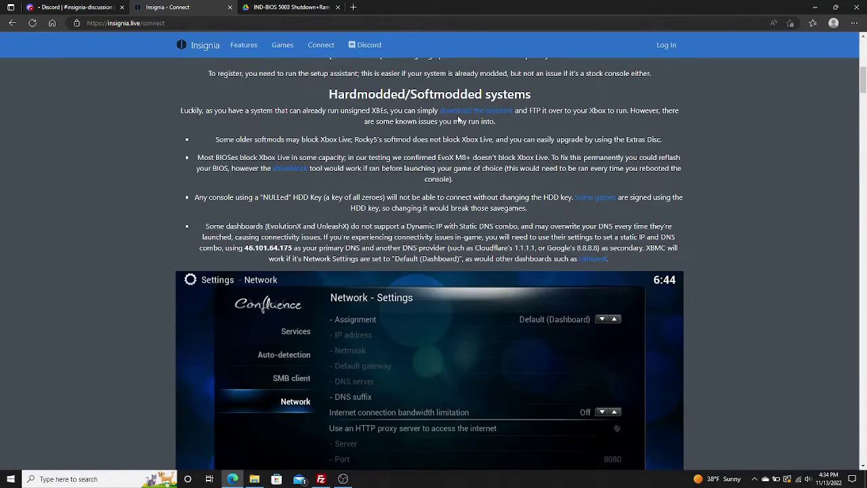
left_click(459, 112)
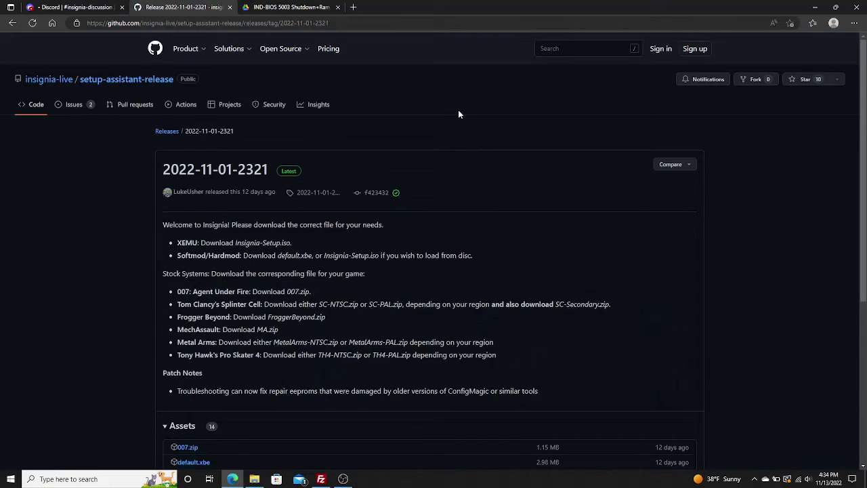
Dismiss the backup reminder popup and download default.xbe from the release's Assets.
scroll(353, 182, "down", 3)
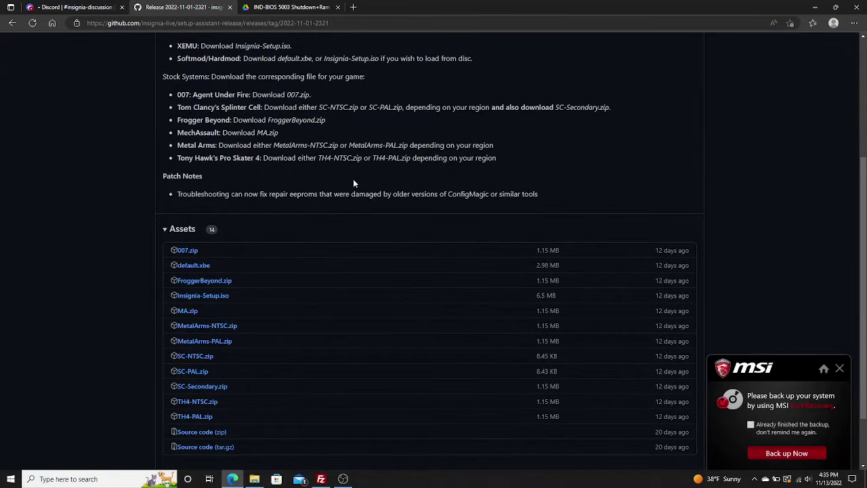
scroll(363, 180, "up", 1)
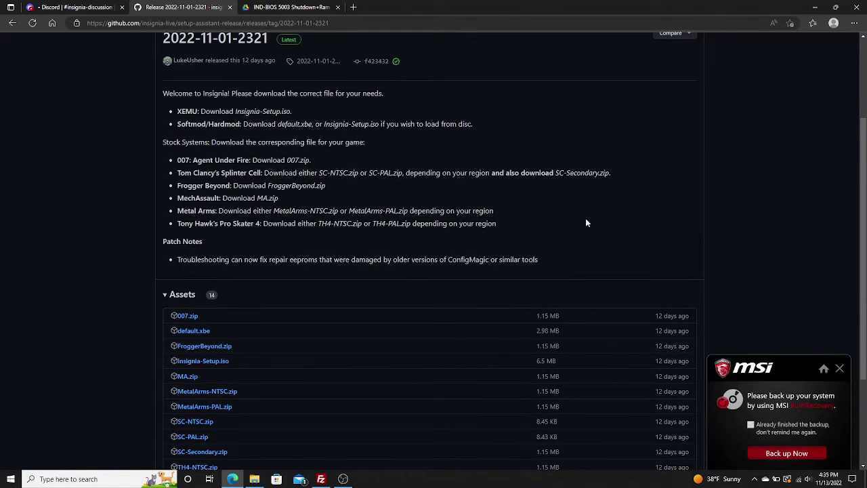
left_click(840, 368)
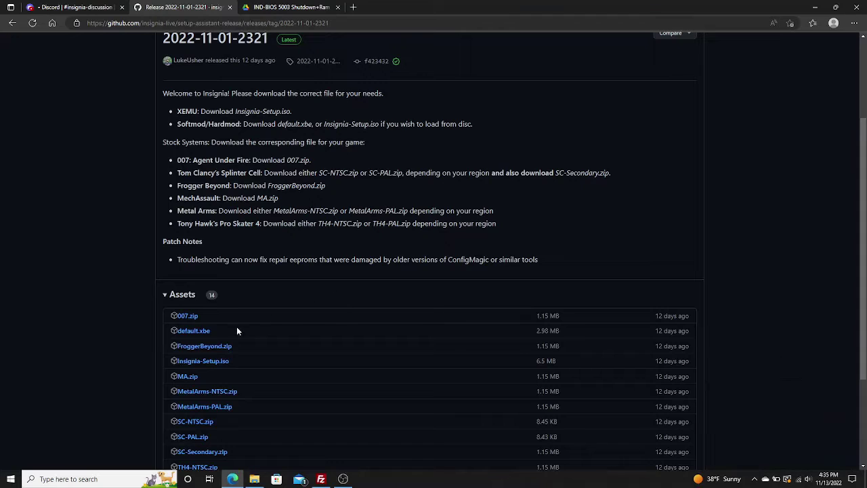
left_click(184, 332)
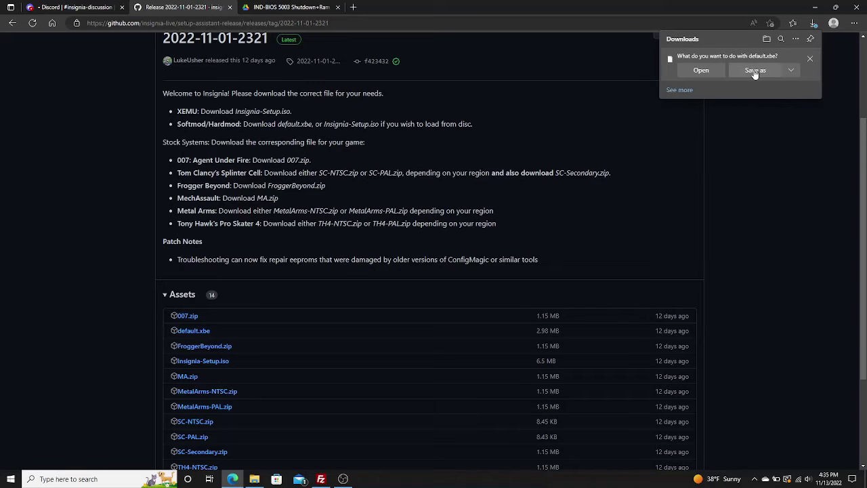
Save default.xbe into the Downloads 'xbox shit' folder, renamed to insignia.xbe.
left_click(755, 70)
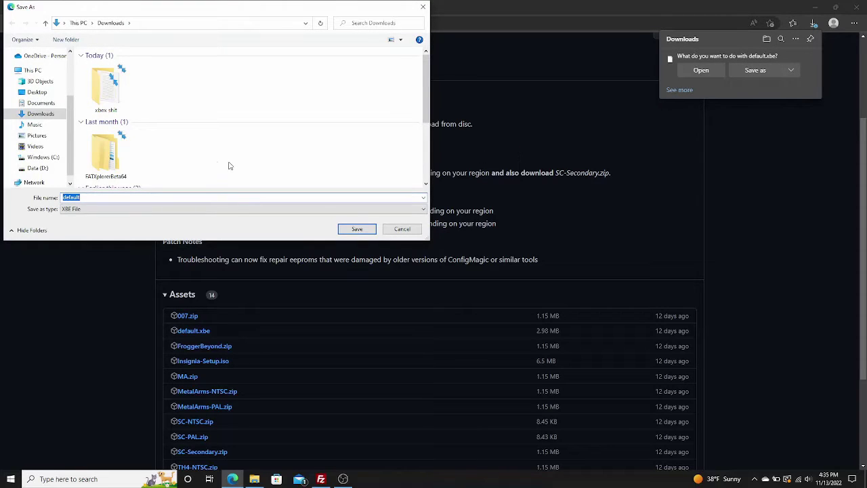
double_click(105, 88)
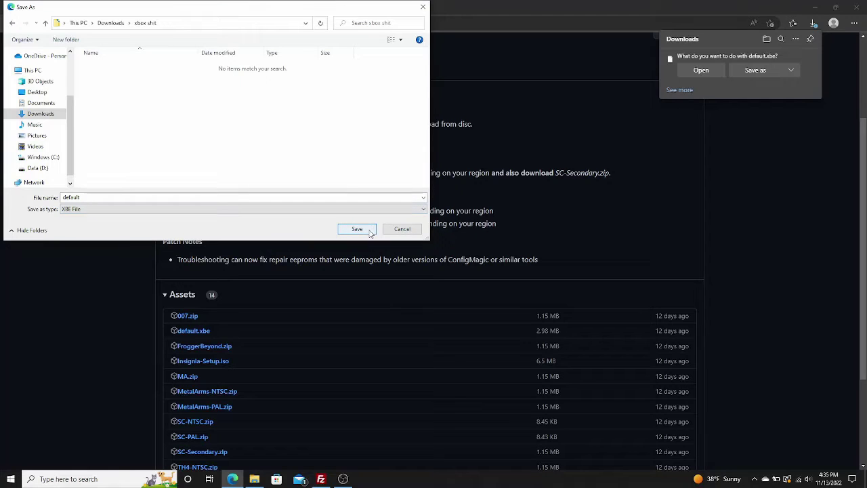
double_click(101, 197)
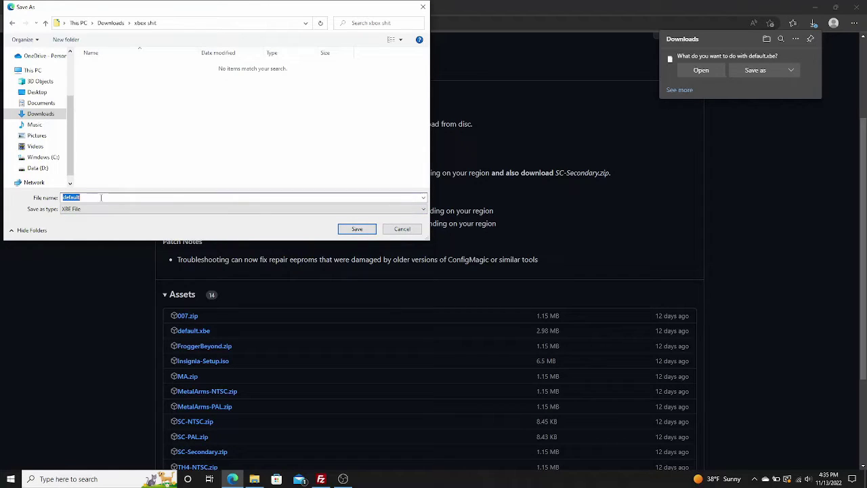
key("BackSpace")
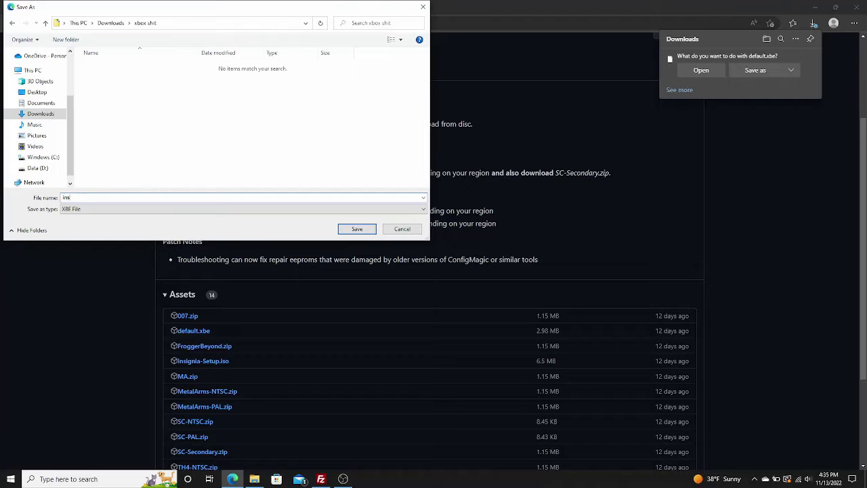
type("insignia")
left_click(361, 231)
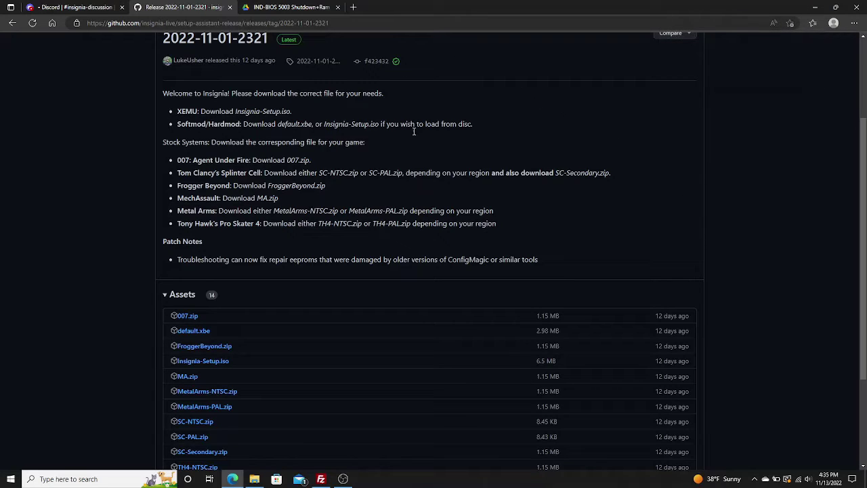
Save the IND-BIOS 5003 Shutdown+Ram Patched+XBL Enabled zip from Google Drive into the xbox shit folder.
left_click(257, 8)
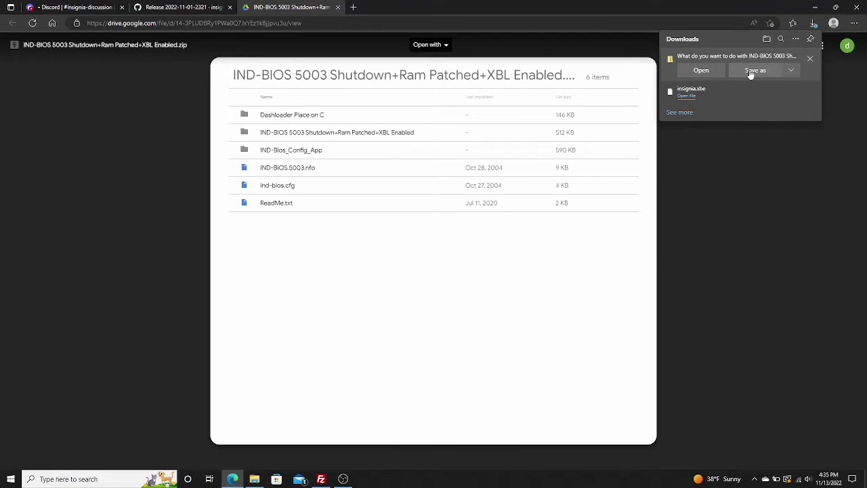
left_click(751, 71)
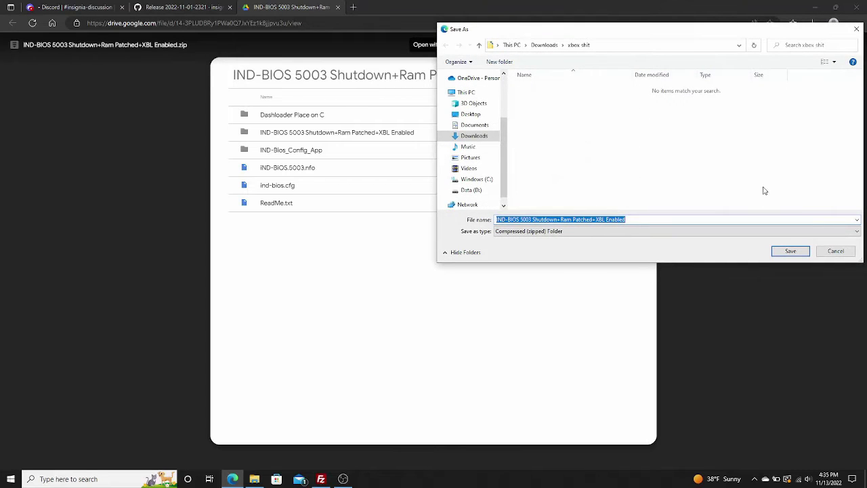
left_click(790, 251)
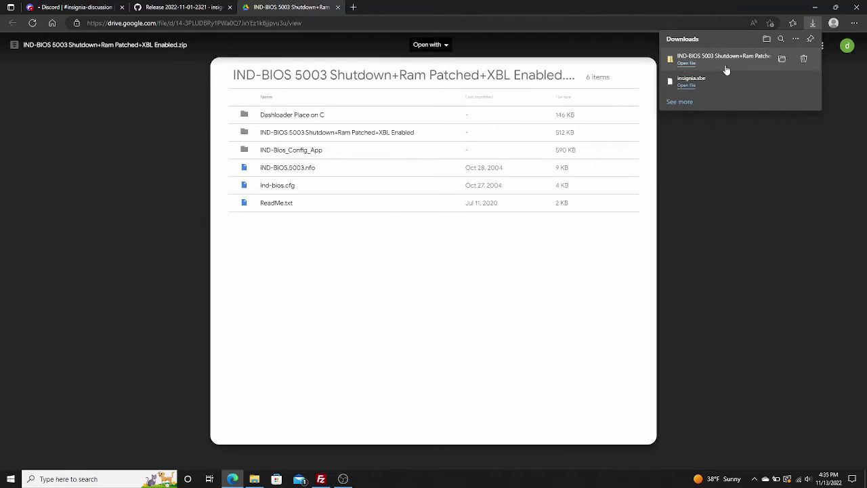
right_click(724, 70)
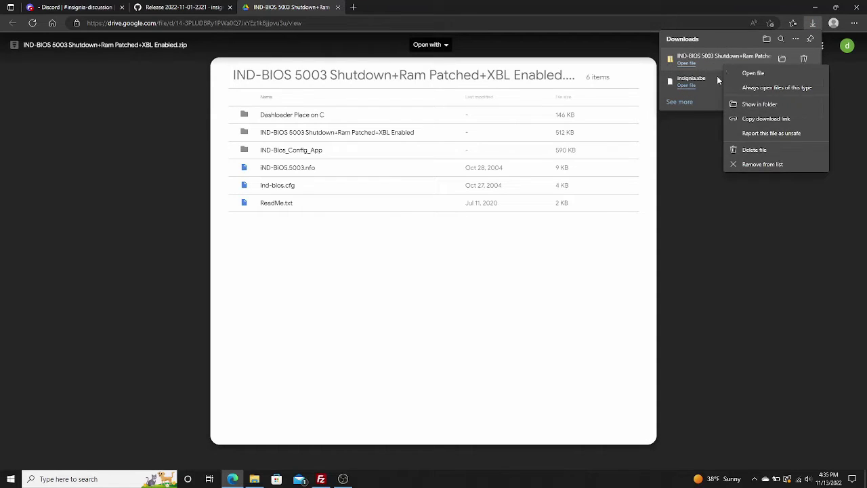
left_click(695, 189)
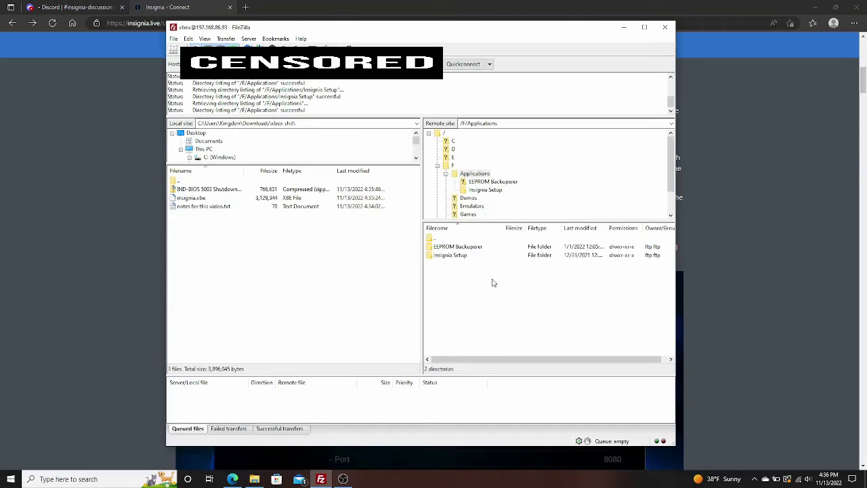
double_click(447, 255)
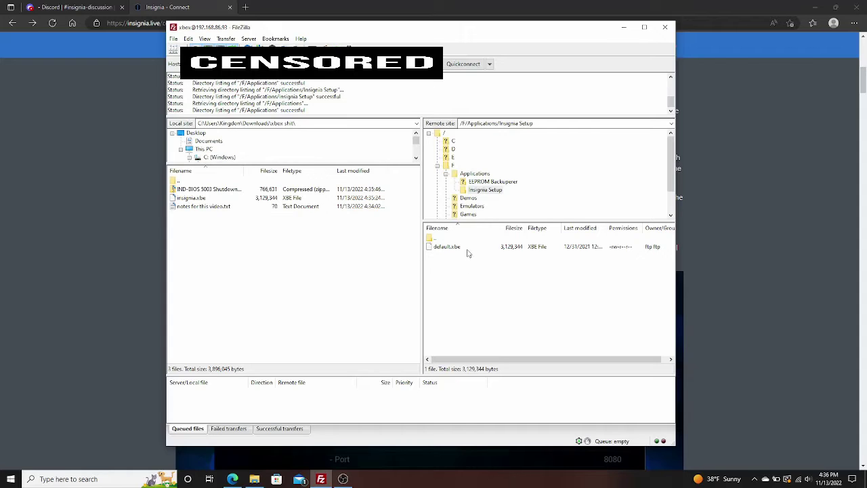
double_click(434, 241)
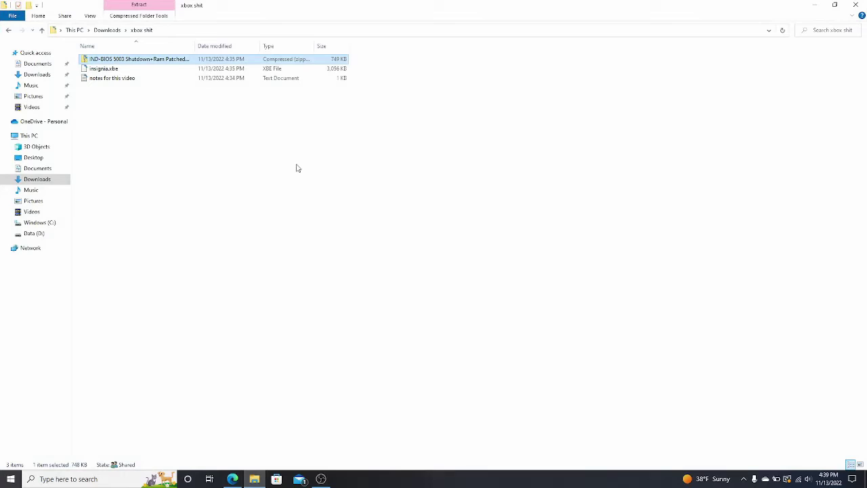
Open the IND-BIOS zip and its inner folder to reveal IND-BIOS.5003.06.bin and IND-BIOS.5003.67.bin.
double_click(150, 60)
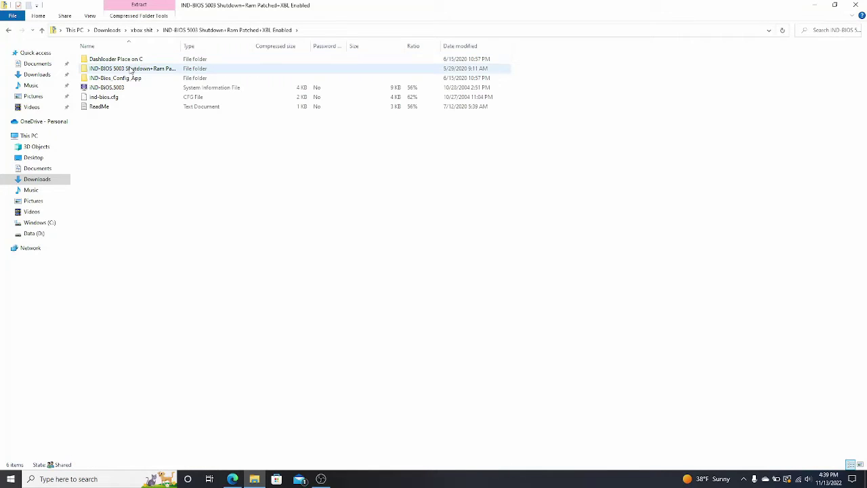
double_click(128, 70)
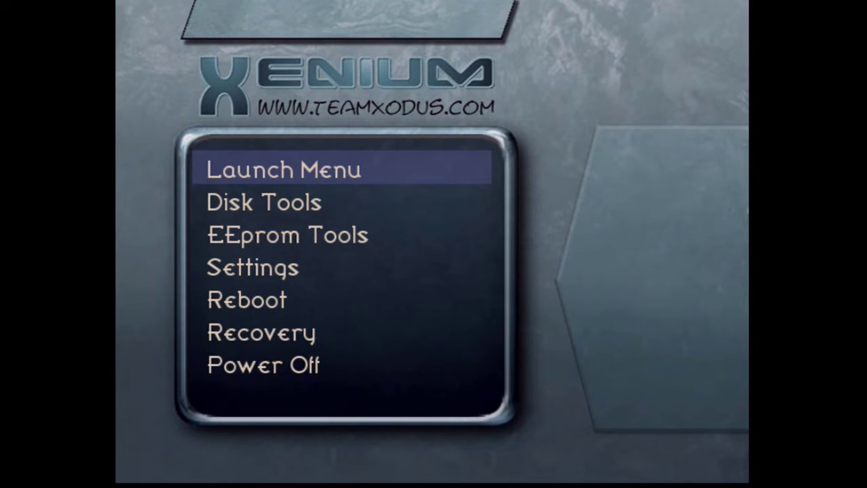
In Xenium's Launch Menu, start the IND Bios 5003 XBL -A entry, then cancel it.
key("Return")
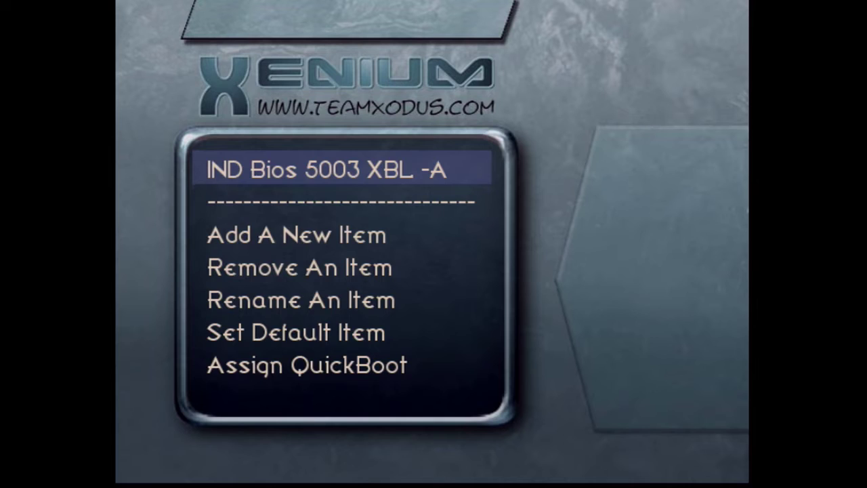
key("Return")
key("Escape")
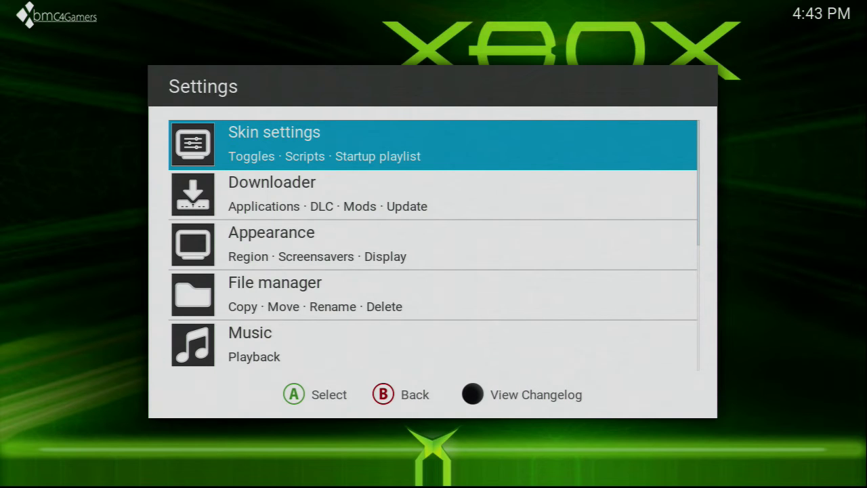
Confirm the network DNS server is 46.101.64.175, then launch INSIGNIA-SETUP from Applications.
key("Down")
key("Down")
key("Down")
key("Down")
key("Down")
key("Down")
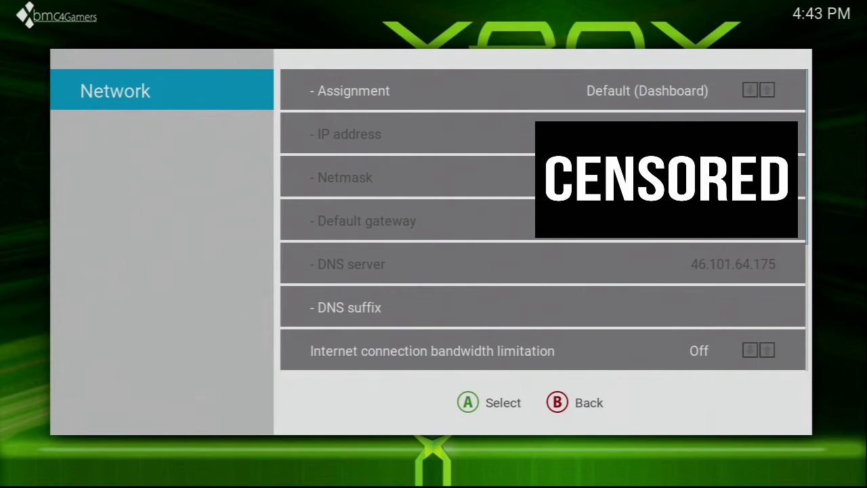
key("Escape")
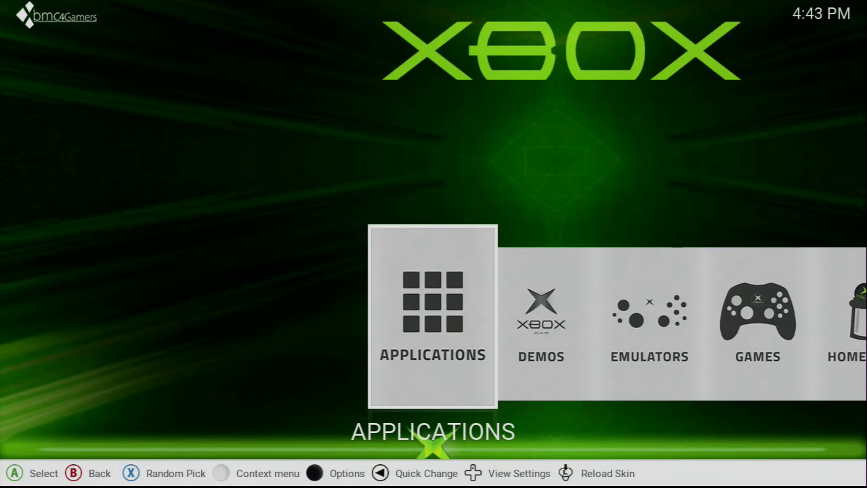
key("Return")
key("Right")
key("Right")
key("Right")
key("Right")
key("Right")
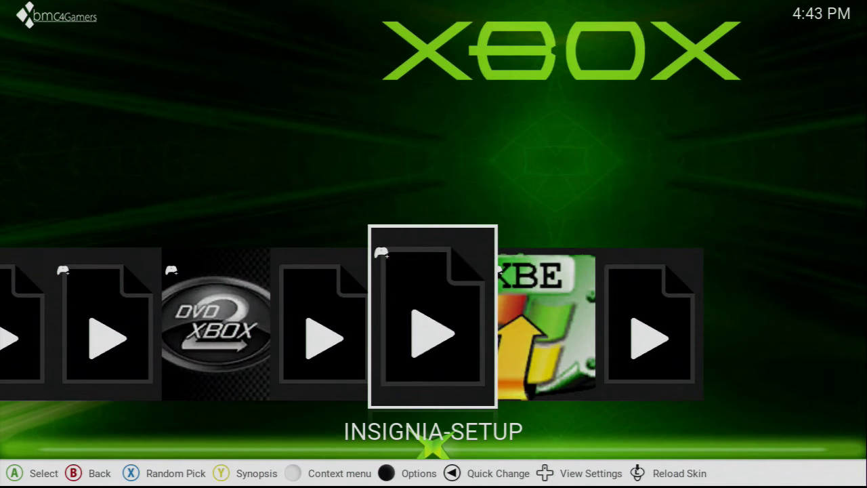
key("Right")
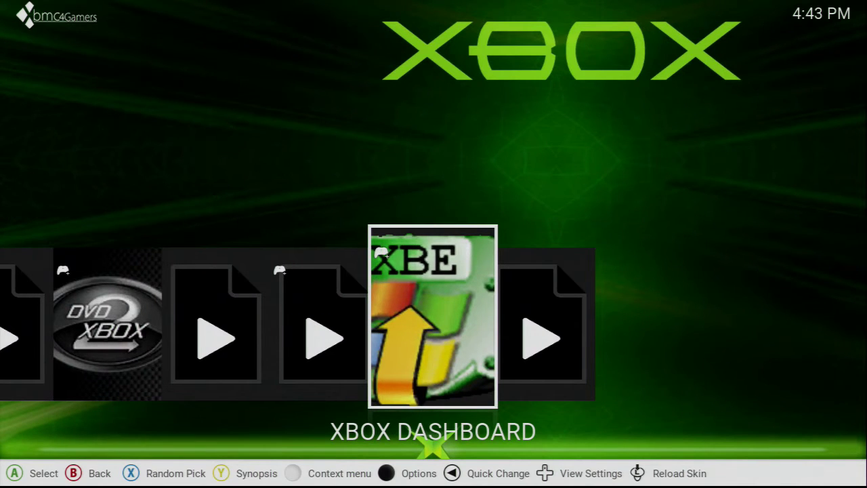
key("Left")
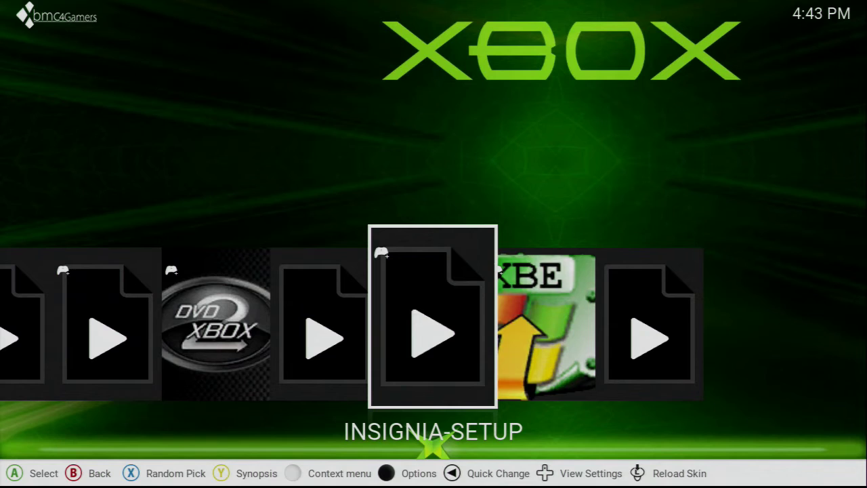
key("Return")
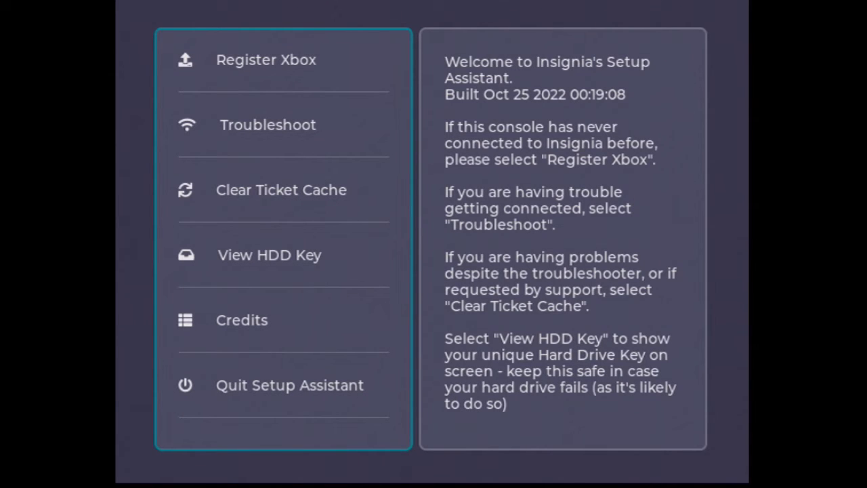
Run Troubleshoot, dismiss the BIOS warning, and view then close the HDD key.
key("Down")
key("Down")
key("Down")
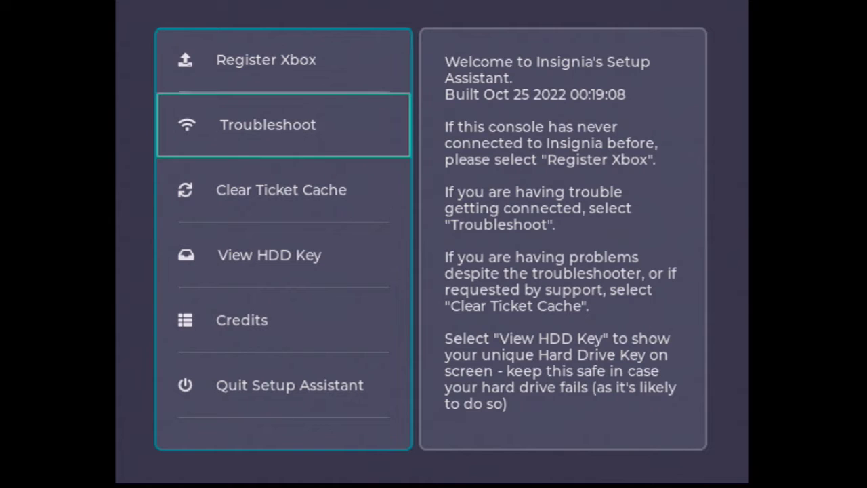
key("Up")
key("Return")
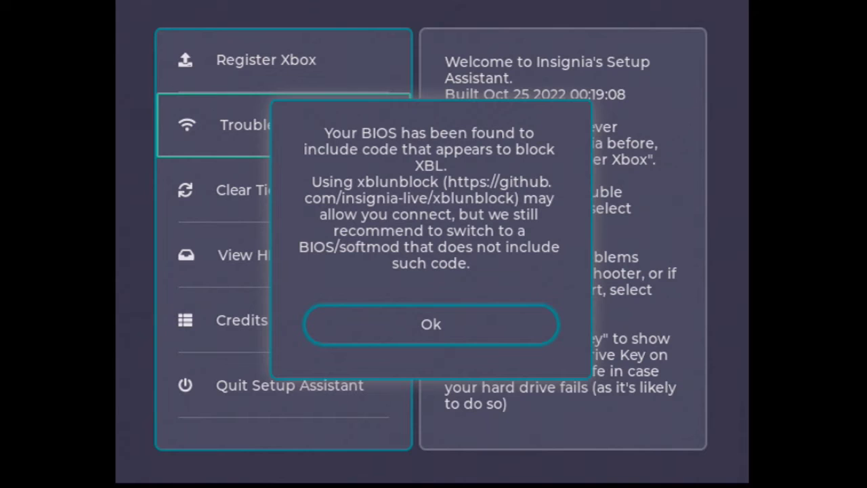
key("Return")
key("Down")
key("Down")
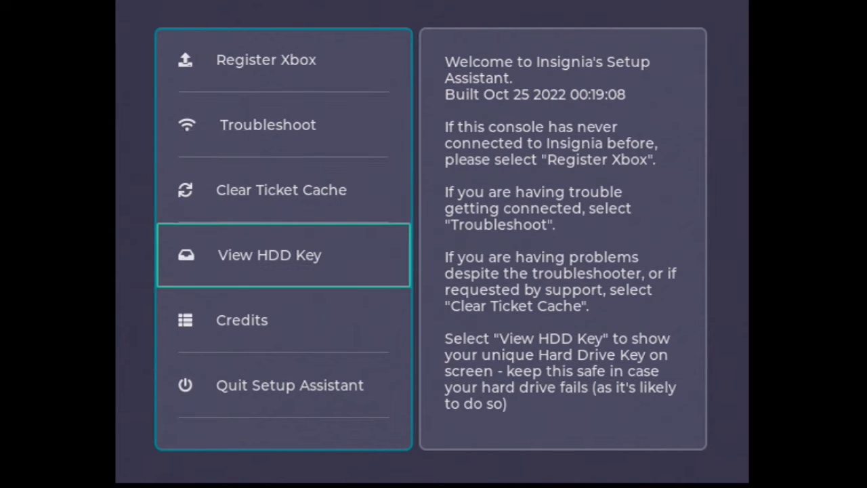
key("Return")
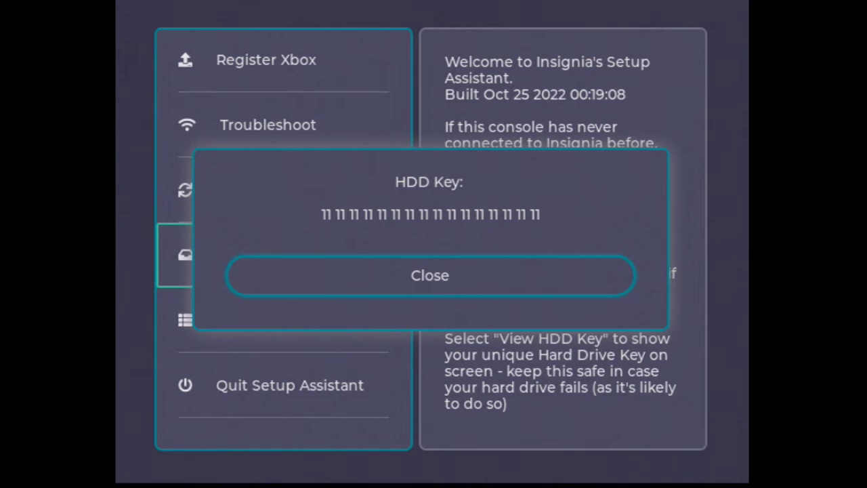
key("Return")
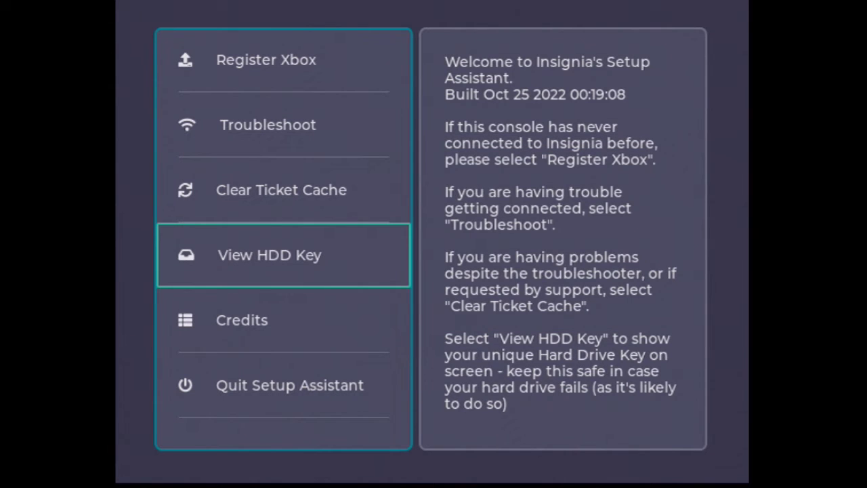
Show the Credits page, then attempt Register Xbox.
key("Down")
key("Return")
key("Up")
key("Up")
key("Up")
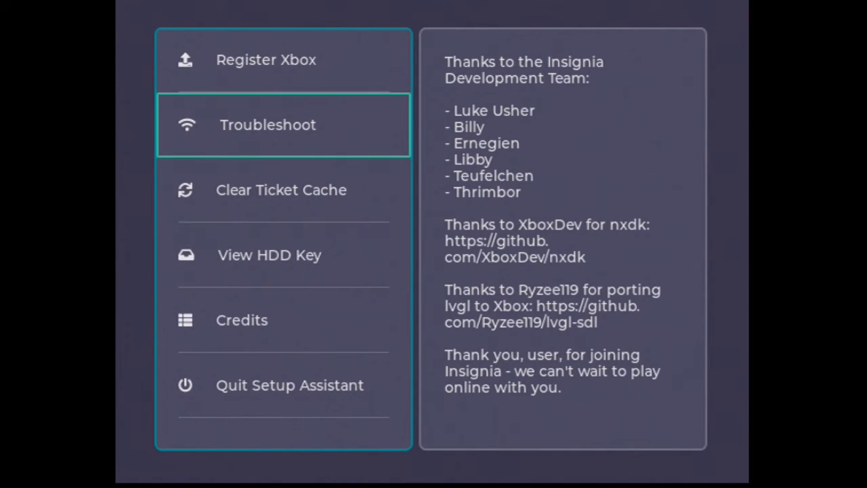
key("Up")
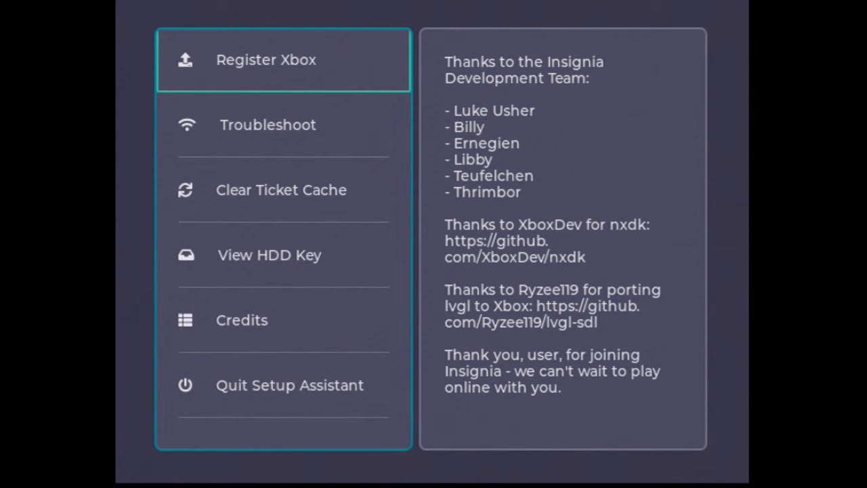
key("Return")
key("Return")
key("Down")
key("Down")
key("Down")
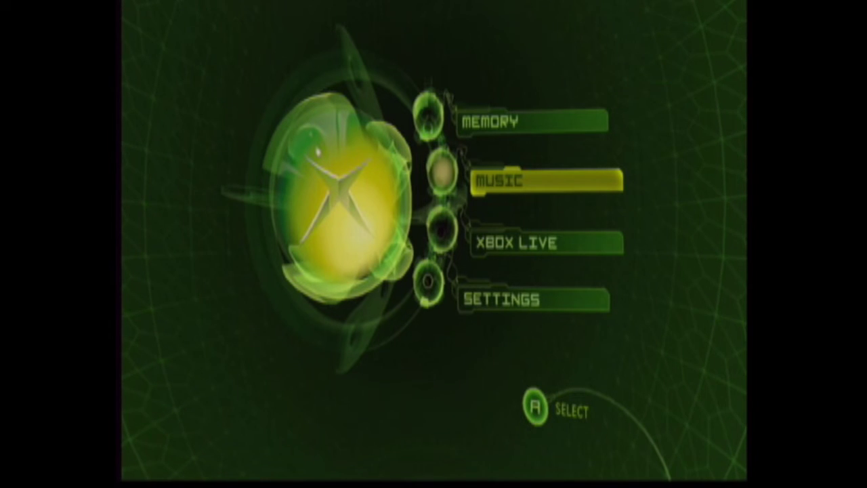
Set manual dashboard DNS servers: primary 46.101.64.175, alternate 1.1.1.1.
key("Down")
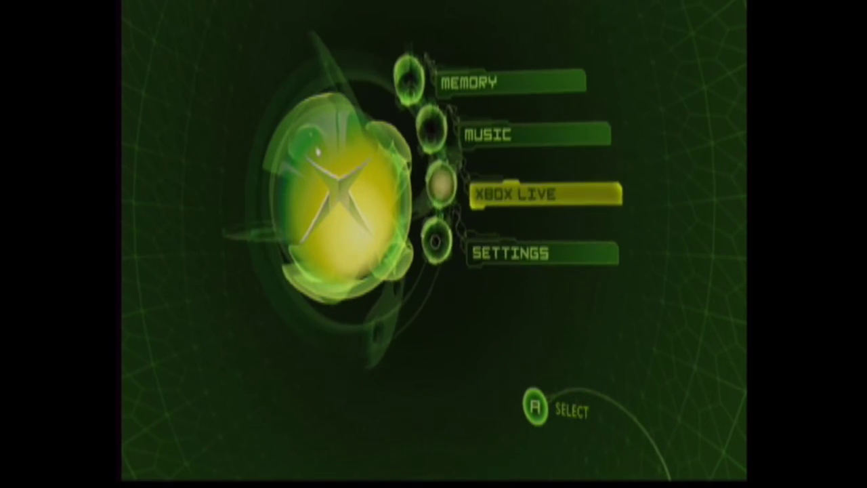
key("Down")
key("Return")
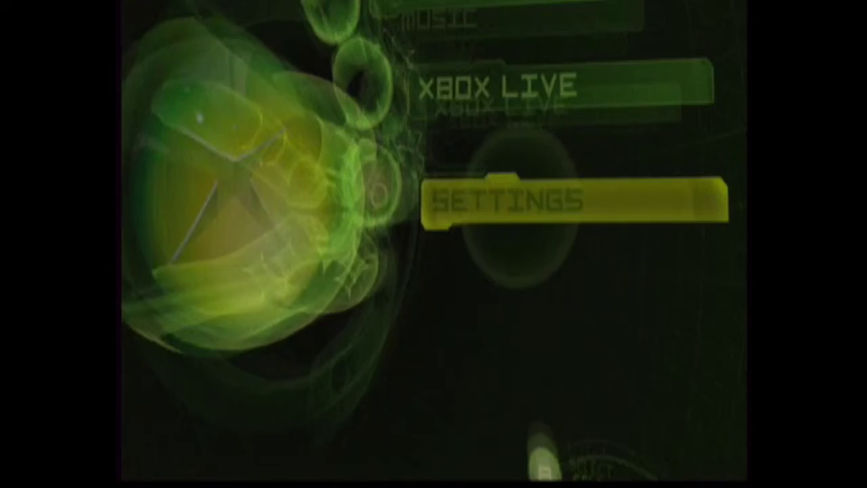
key("Down")
key("Down")
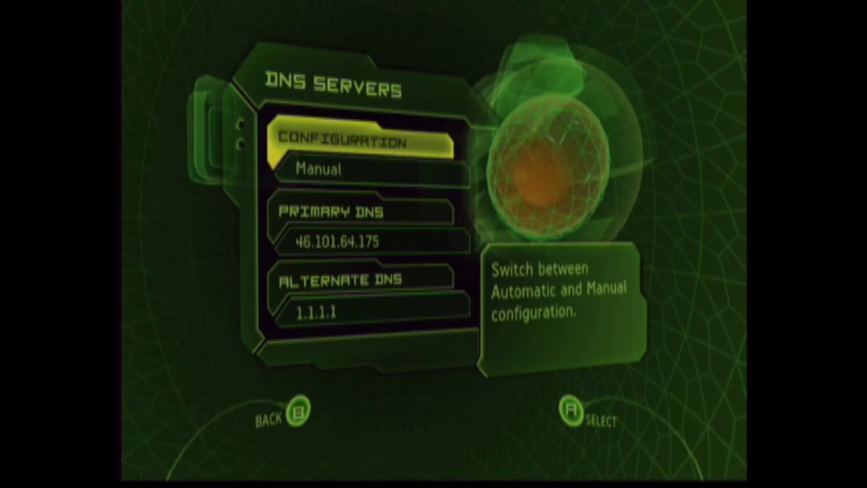
key("Escape")
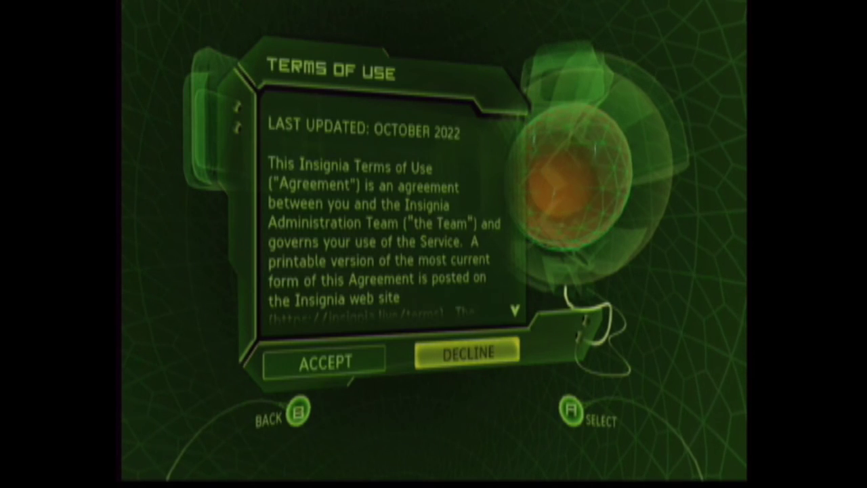
Highlight ACCEPT on the Insignia Terms of Use, updated October 2022.
key("Left")
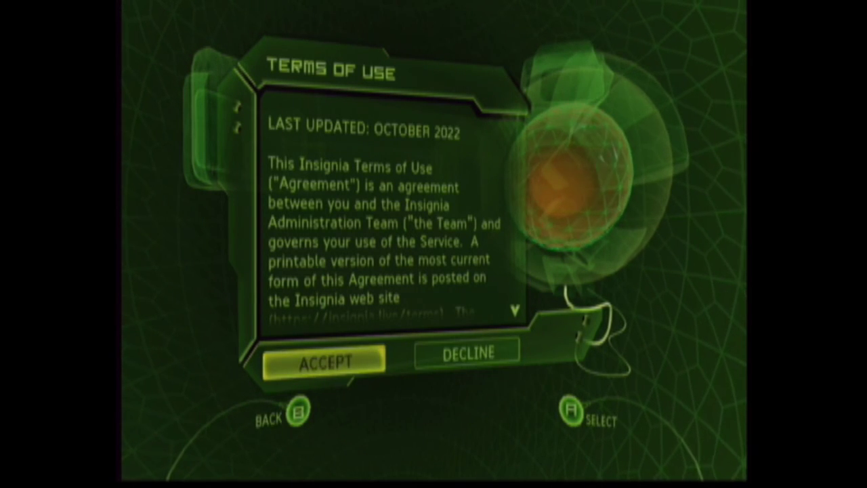